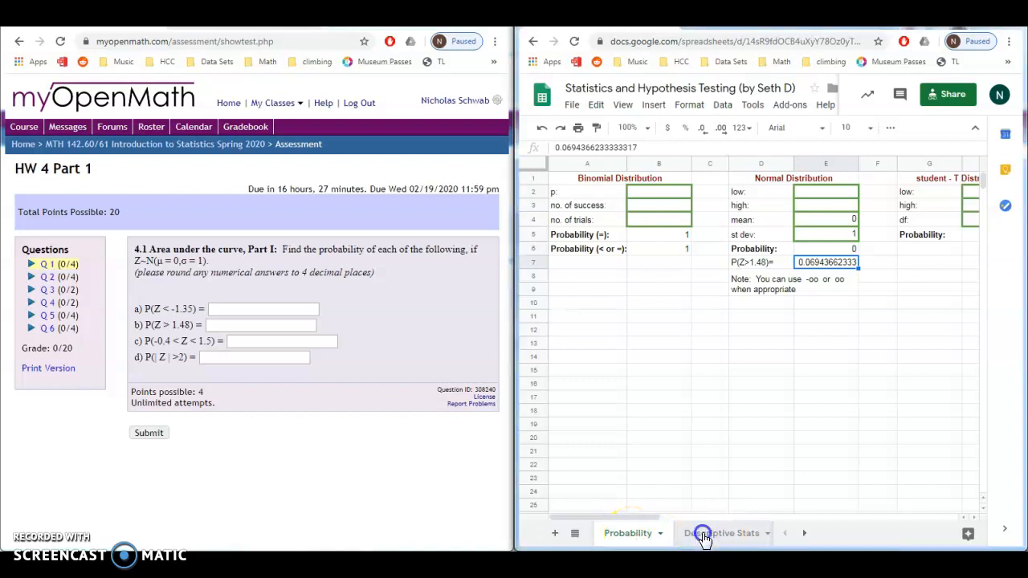
Step: Browse the spreadsheet's sheet tabs and return to the Probability sheet
left_click(700, 533)
left_click(735, 537)
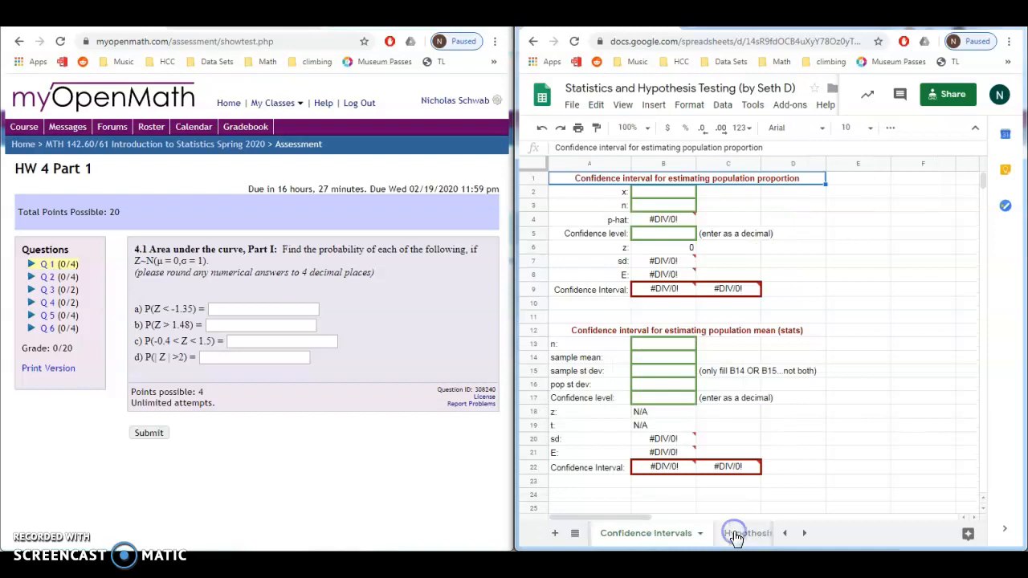
left_click(785, 534)
left_click(785, 534)
left_click(626, 534)
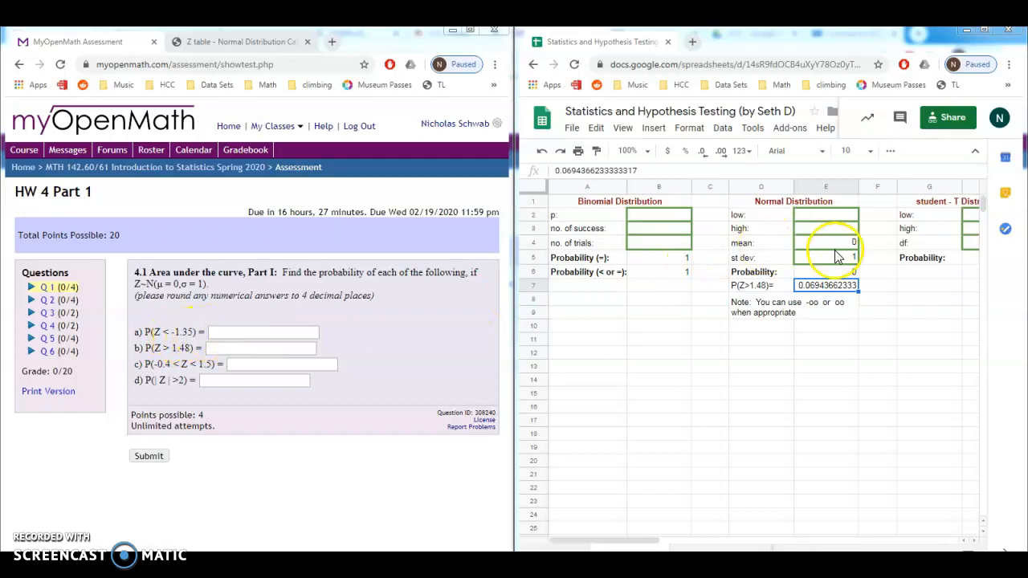
Step: In the Normal Distribution section, set low to -oo and high to -1.35
left_click(836, 222)
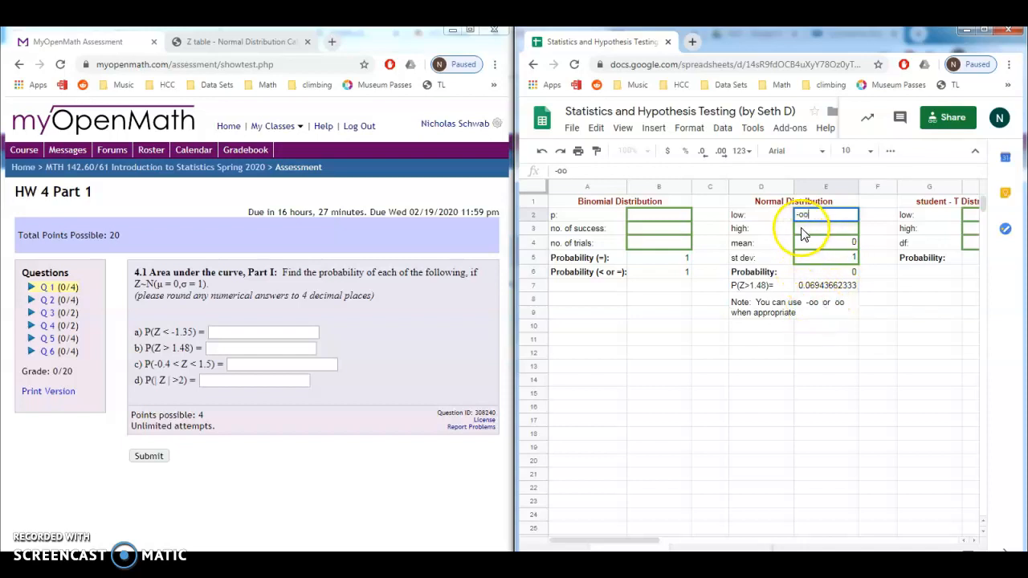
left_click(809, 230)
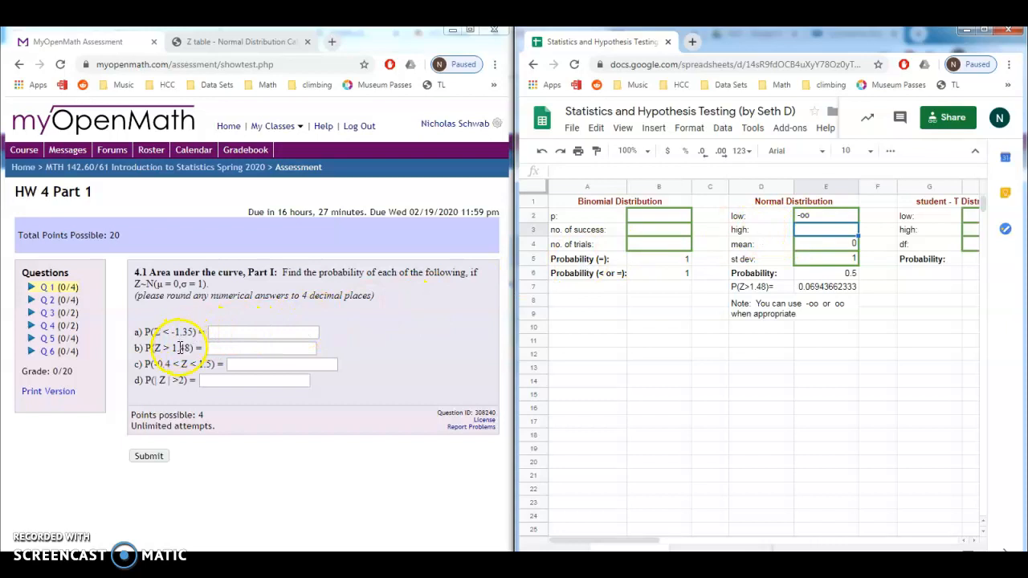
left_click(810, 235)
left_click(814, 232)
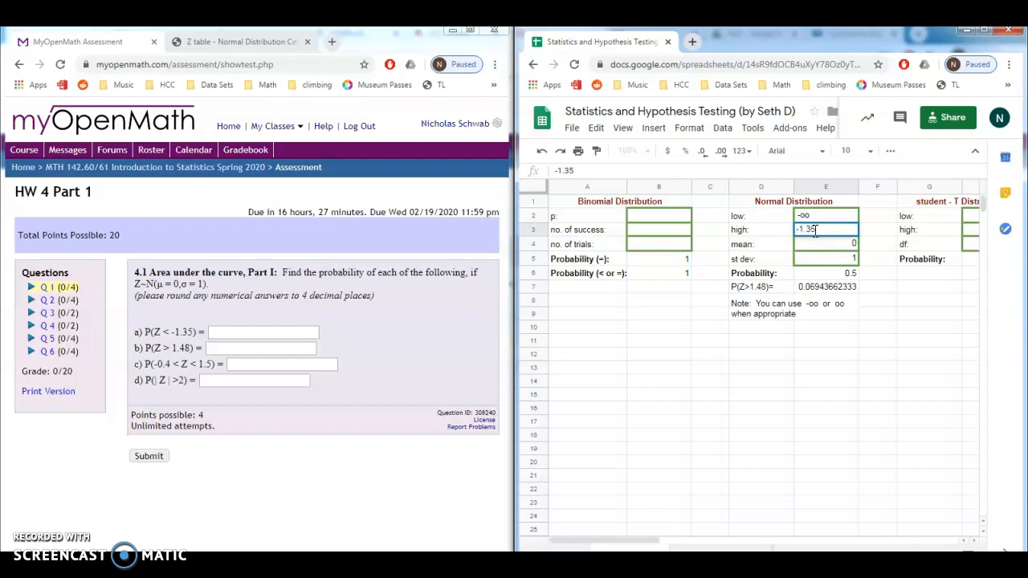
key("Return")
Step: Clear the P(Z>1.48) label and its value from row 7 of the normal distribution section
left_click(816, 294)
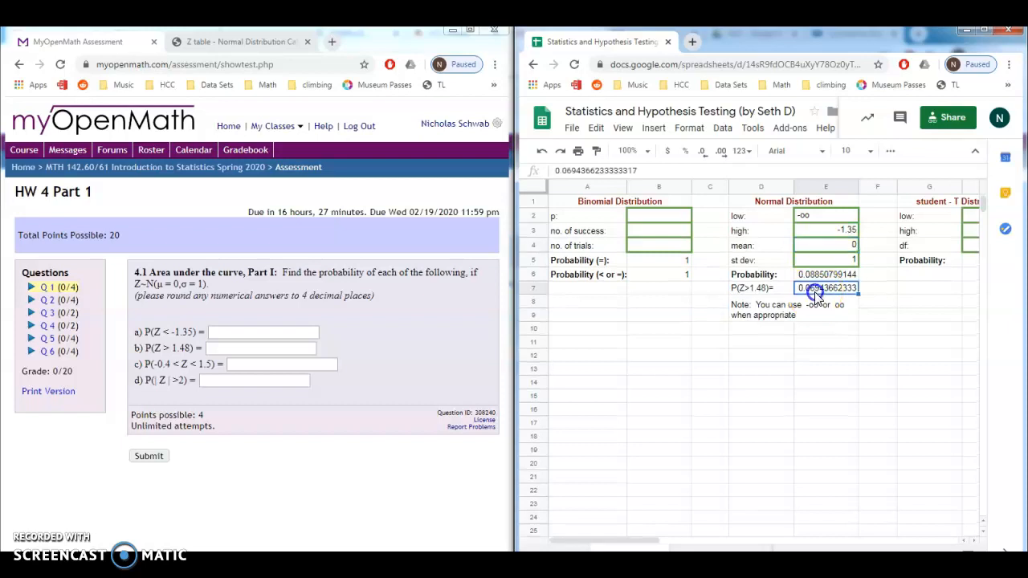
key("Delete")
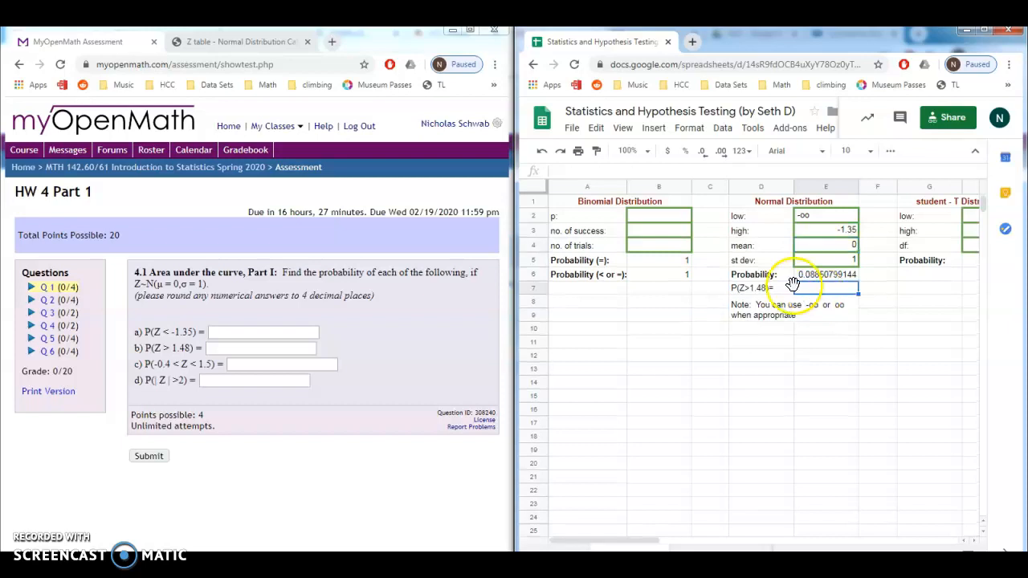
left_click(781, 290)
key("Delete")
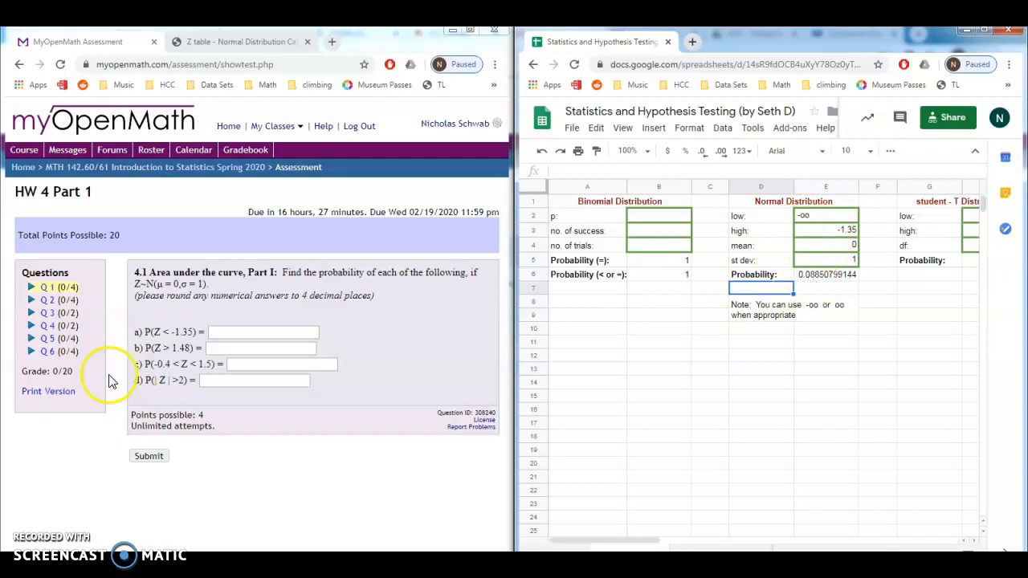
Step: Enter 0.0885 as the answer for P(Z < -1.35) in the assessment
left_click(226, 332)
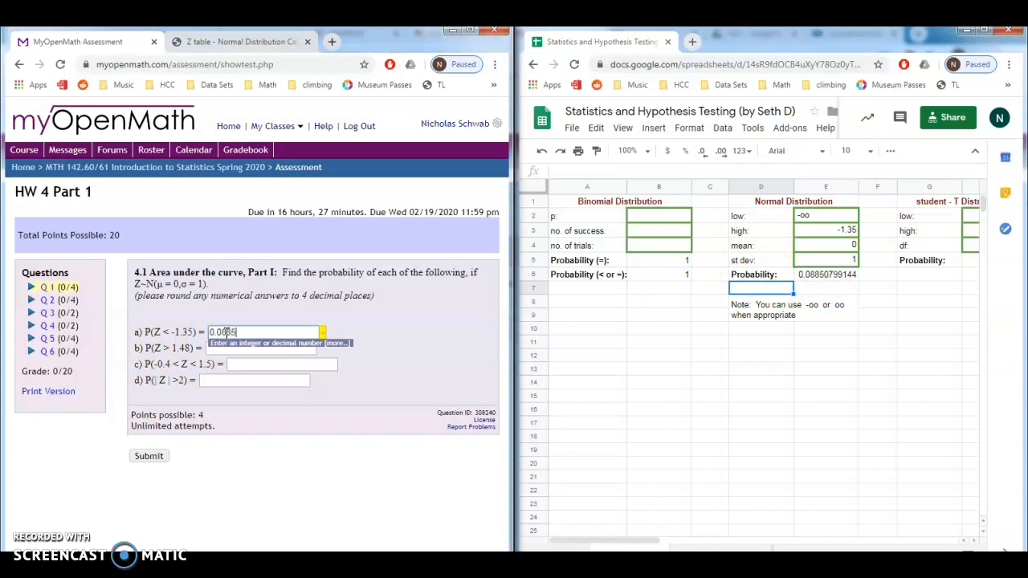
left_click(247, 366)
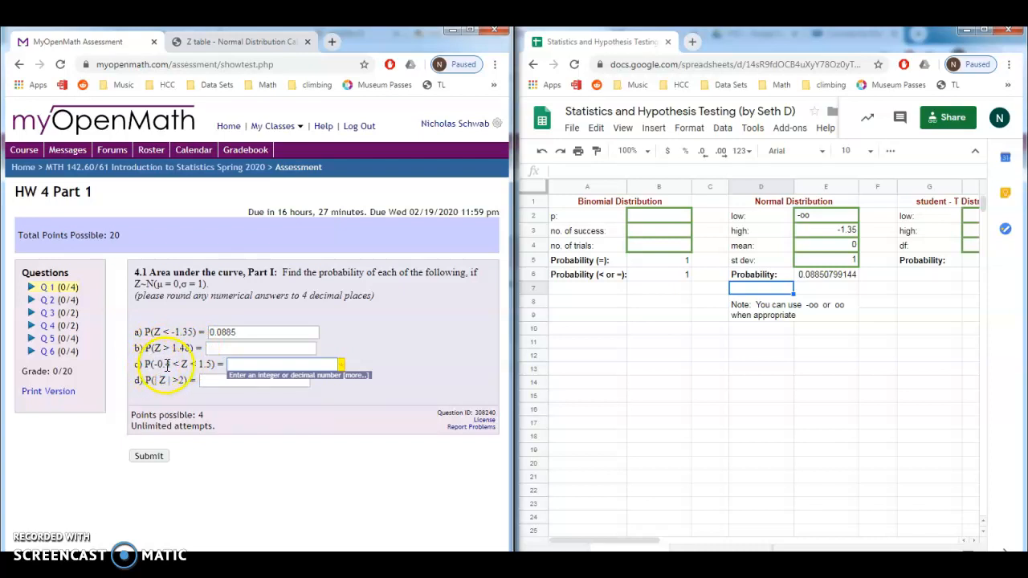
Step: Set the normal distribution low to -0.4 and high to 1.5
left_click(811, 220)
double_click(813, 218)
key("BackSpace")
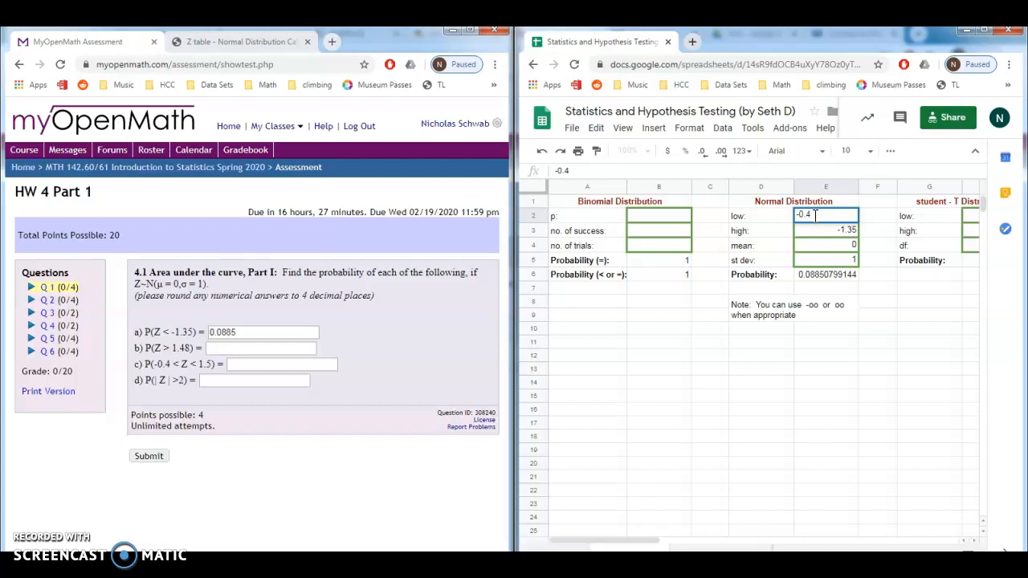
type("0.4")
left_click(835, 230)
double_click(845, 230)
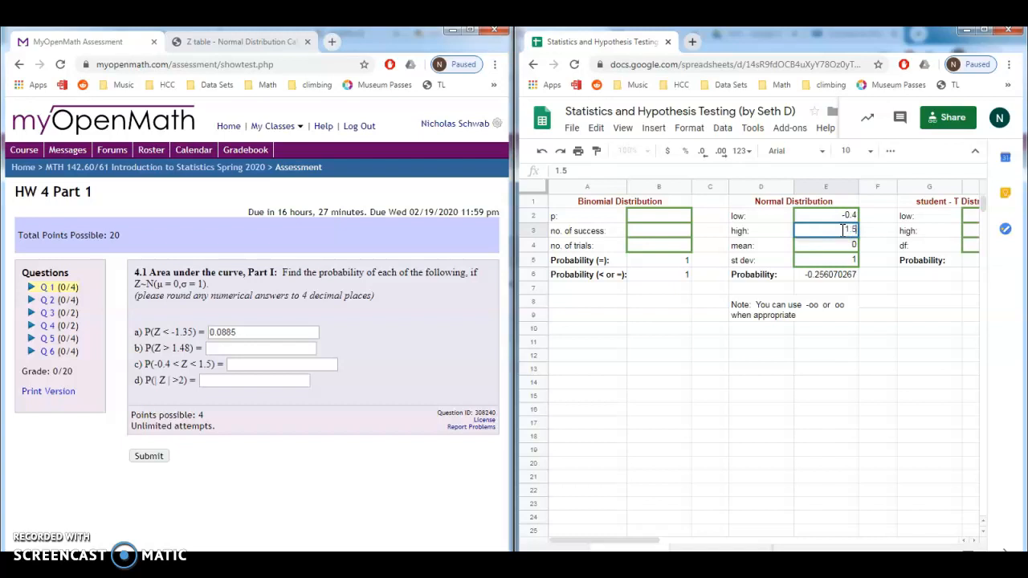
left_click(840, 230)
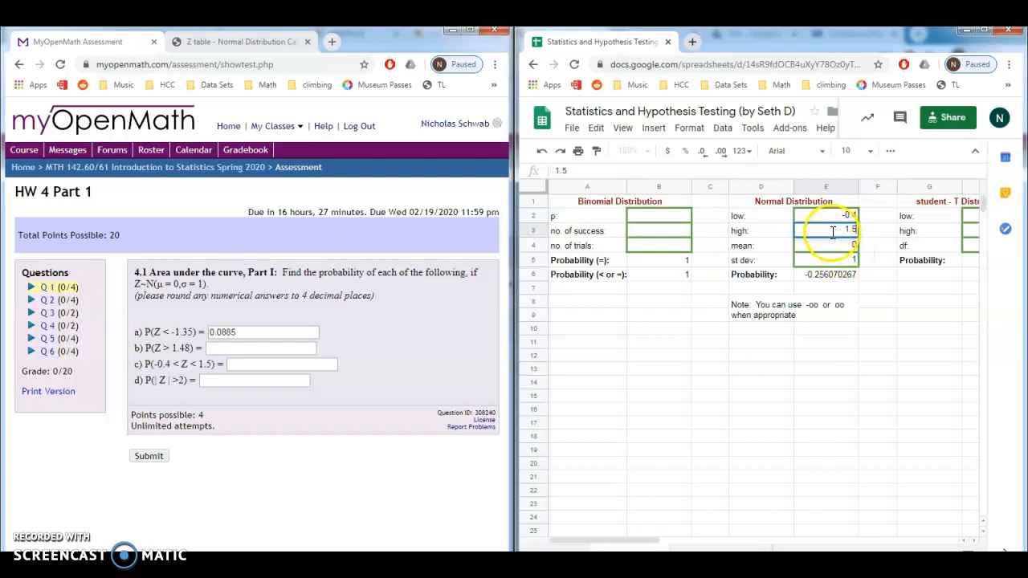
key("Return")
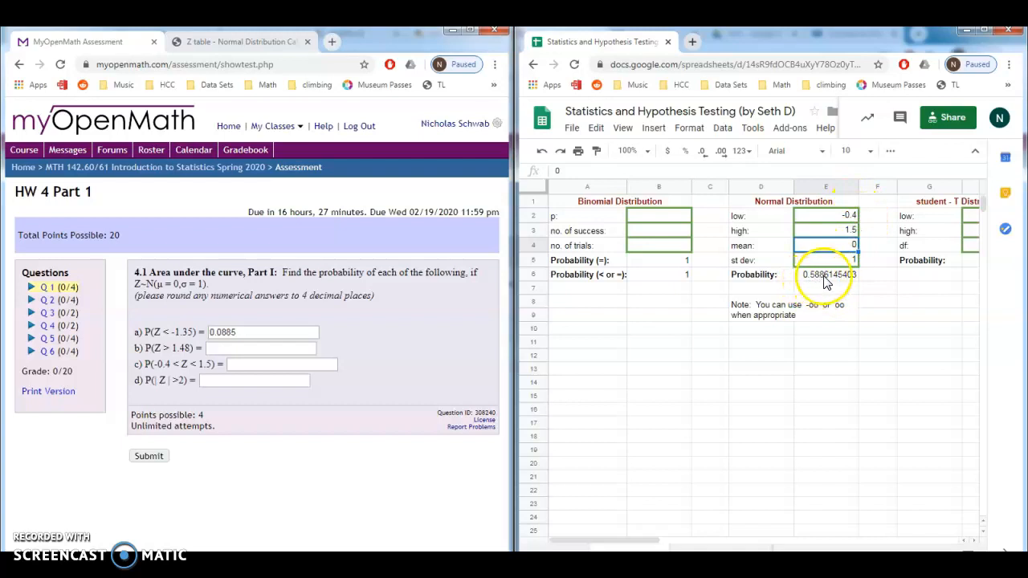
Step: Enter 0.5886 as the answer for P(-0.4 < Z < 1.5) and switch to the Z table tab
left_click(257, 363)
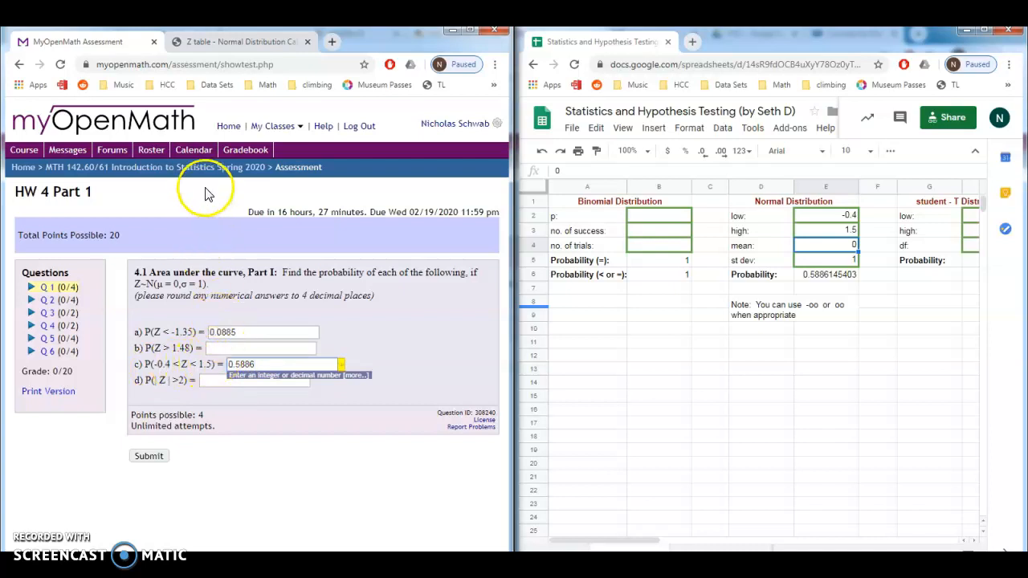
left_click(245, 40)
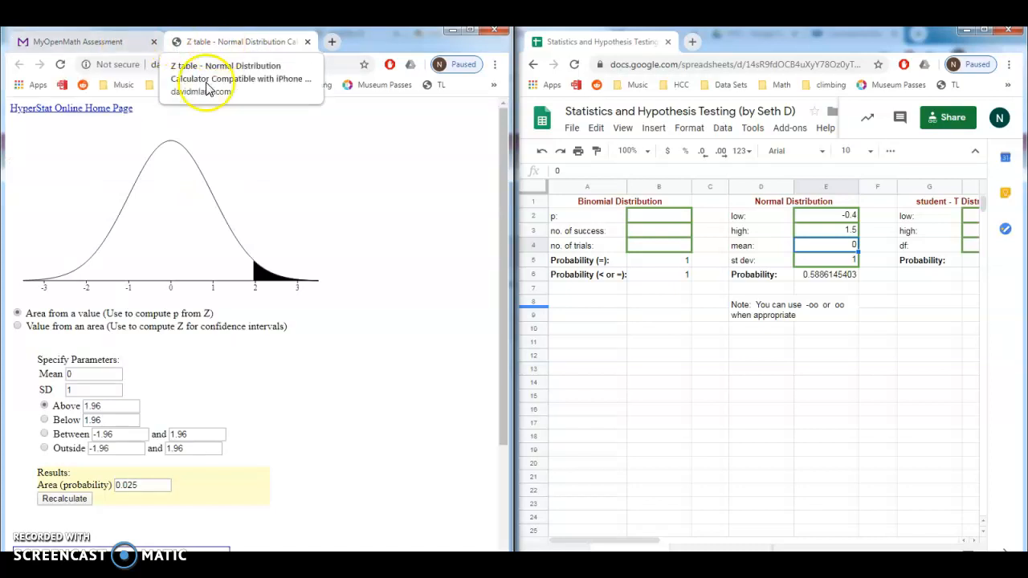
Step: In the online Z table calculator, compute the area between -0.4 and 1.5
left_click(98, 389)
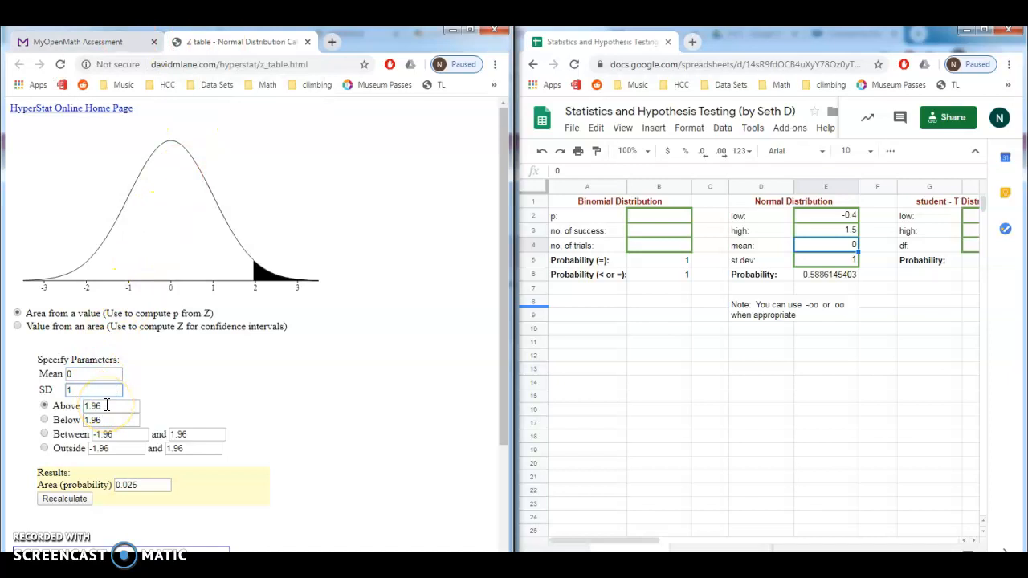
double_click(107, 406)
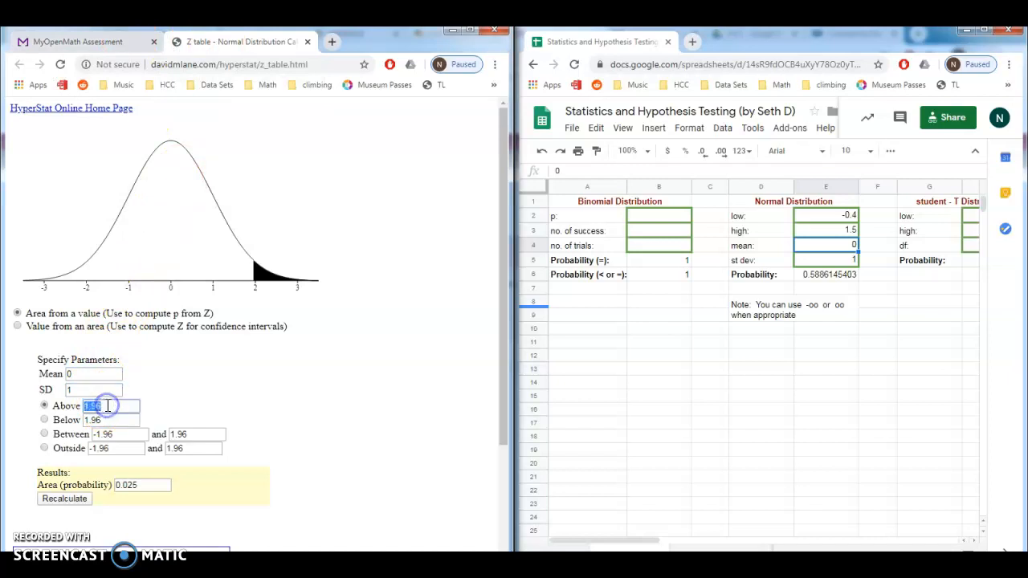
left_click(45, 433)
double_click(109, 435)
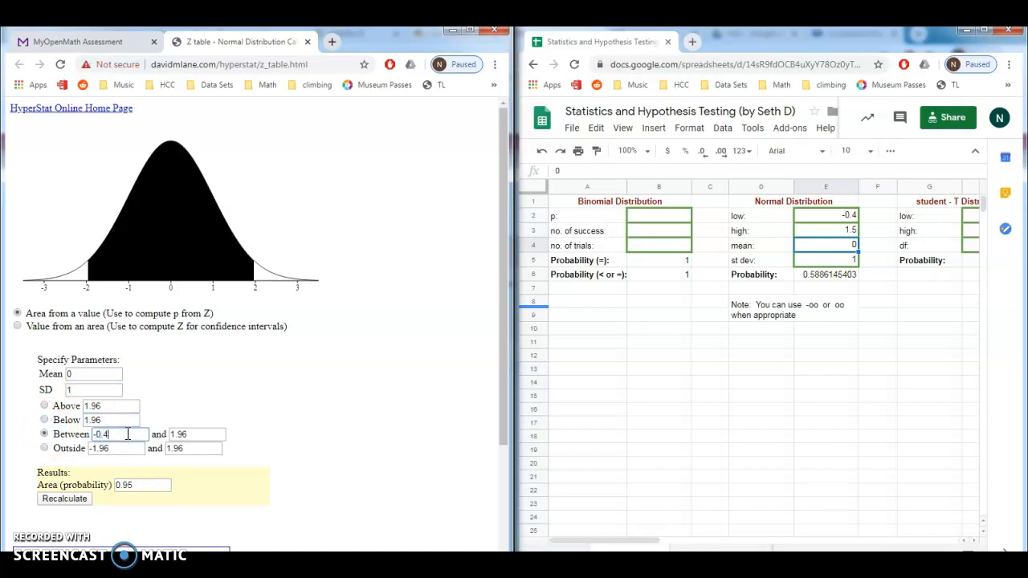
double_click(206, 434)
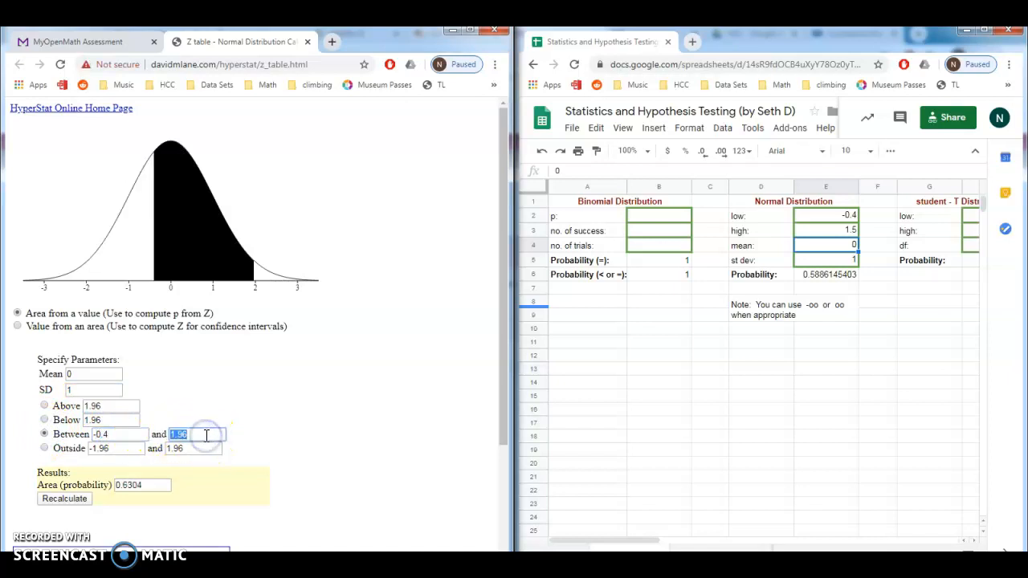
type("1.5")
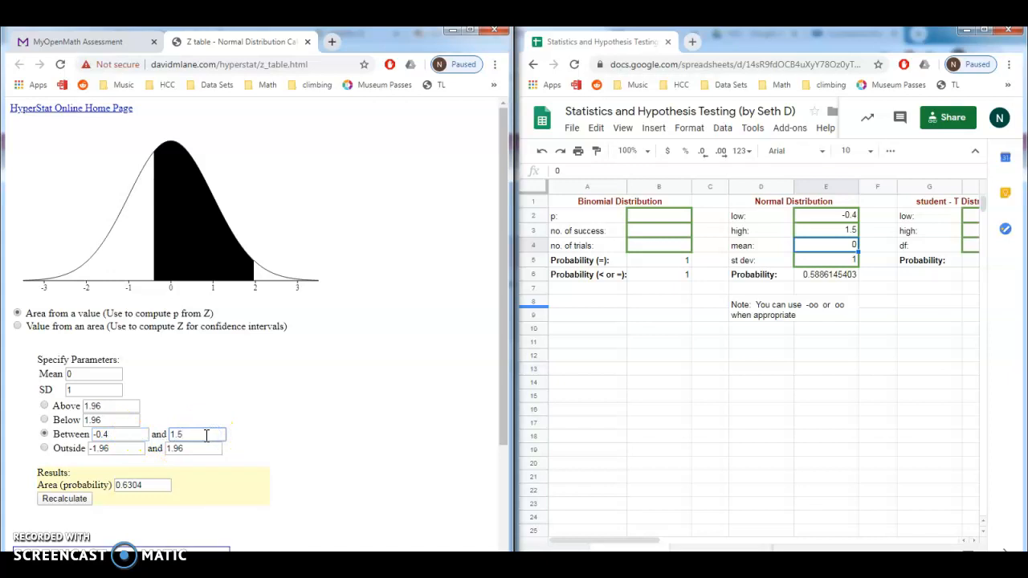
key("Return")
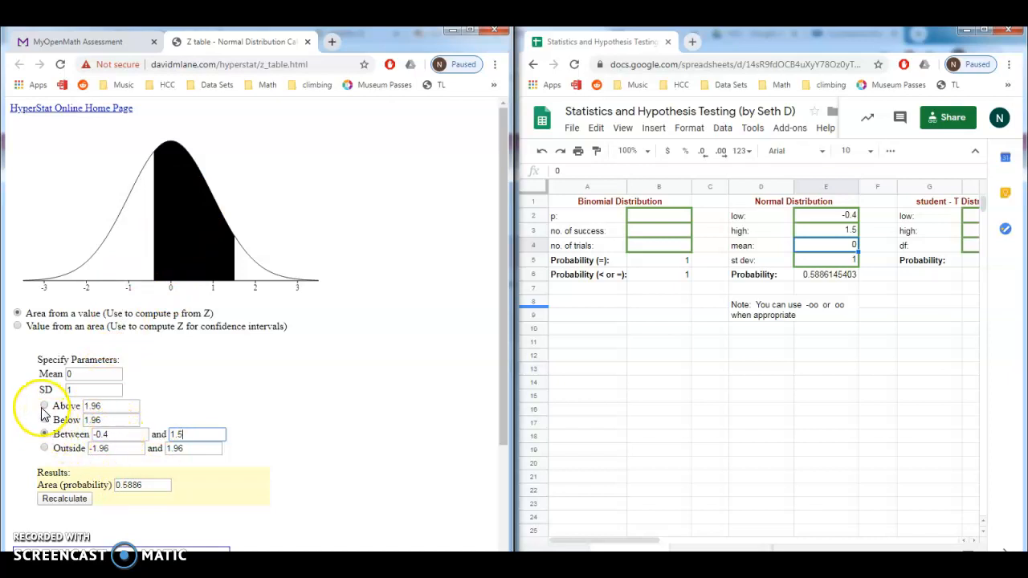
Step: Compute the area below -1.35 in the Z table calculator and return to the assessment tab
left_click(81, 42)
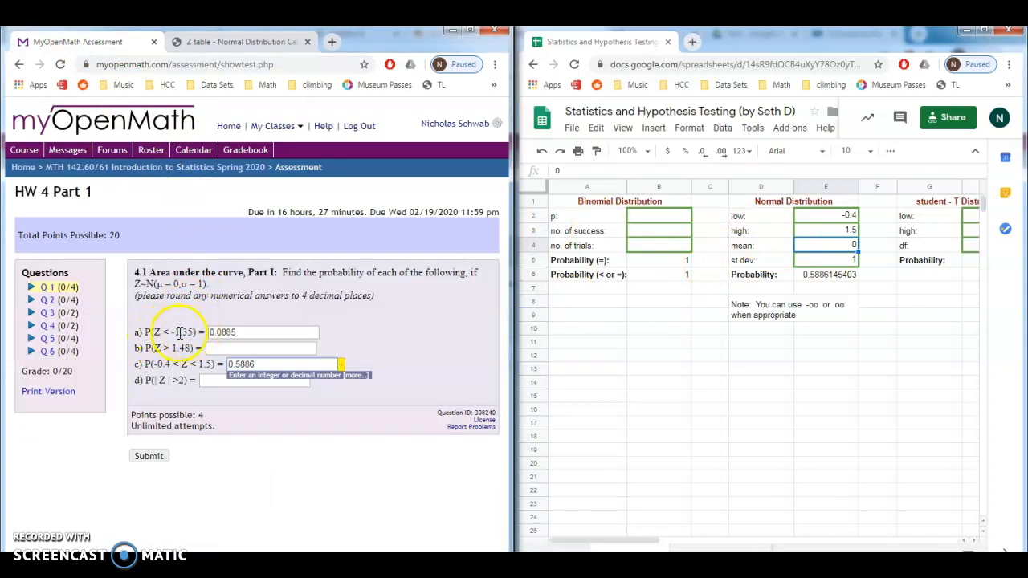
left_click(254, 42)
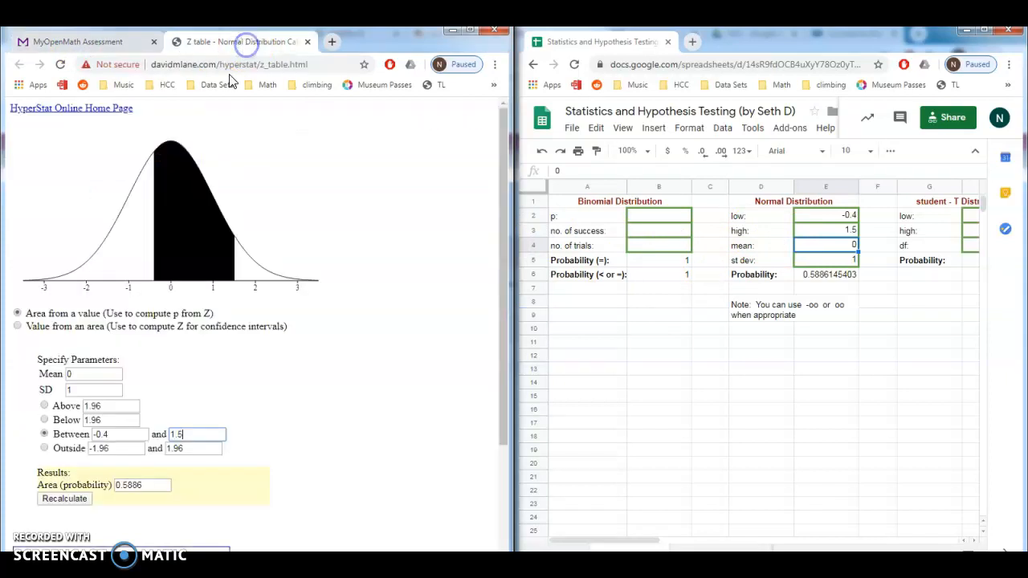
left_click(44, 419)
double_click(111, 420)
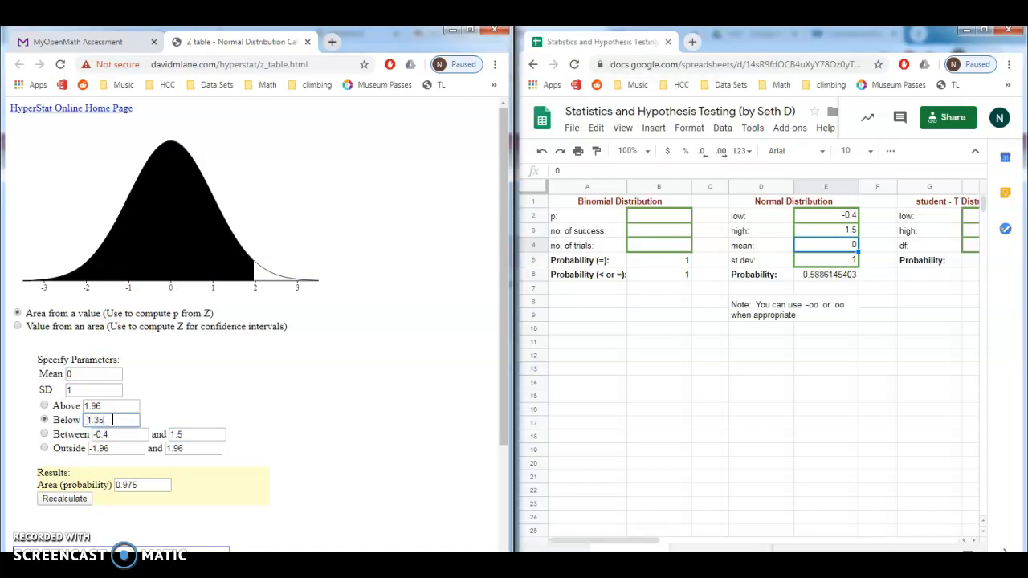
key("Return")
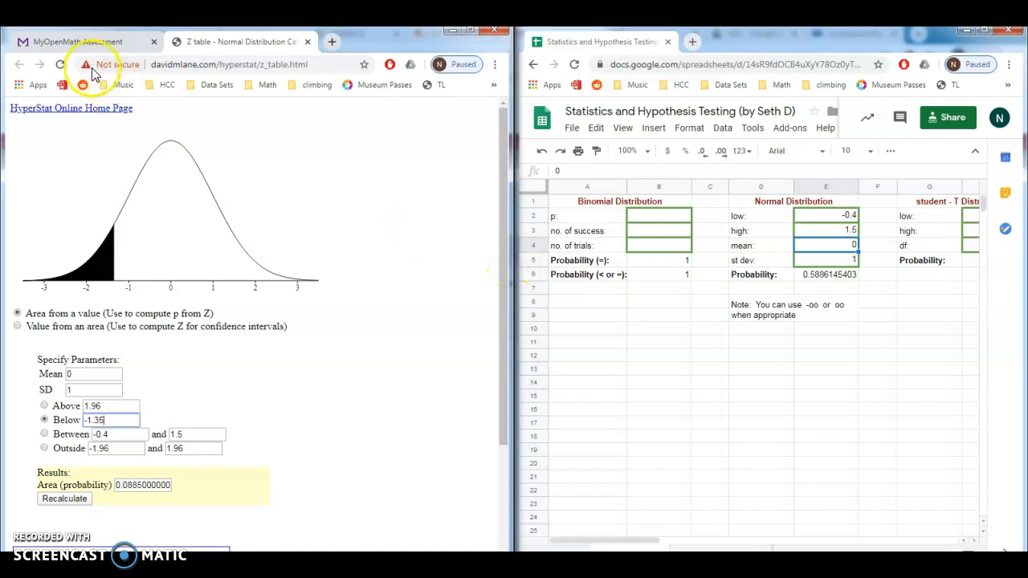
left_click(86, 40)
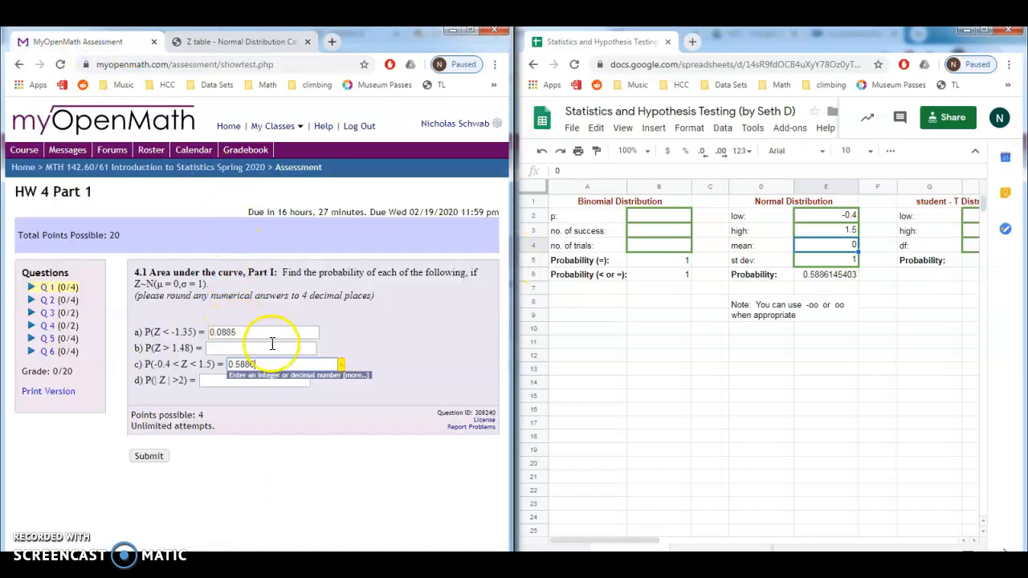